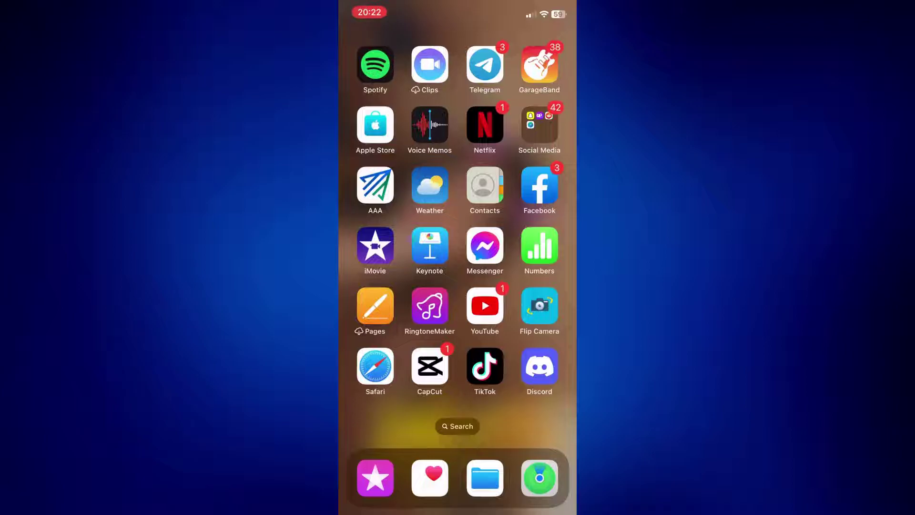
Step: Launch Discord and open the Tutorial Account direct message
click(539, 367)
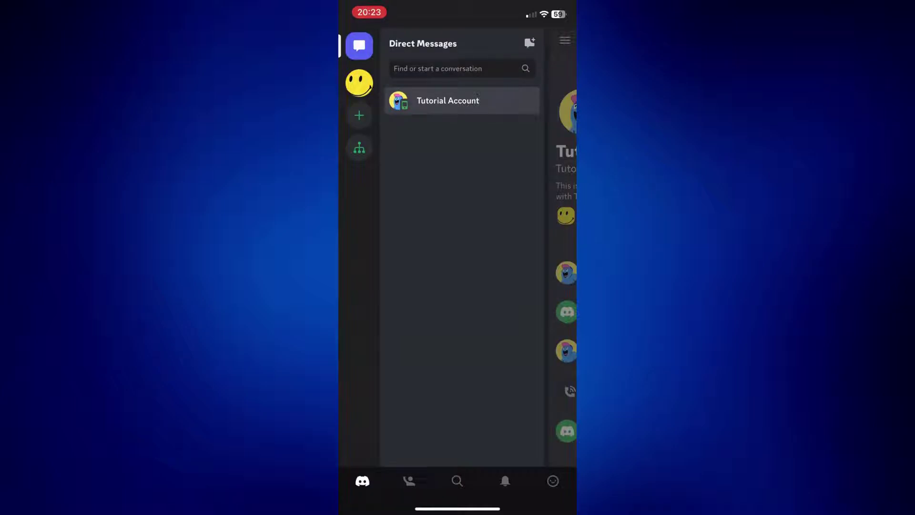
click(447, 101)
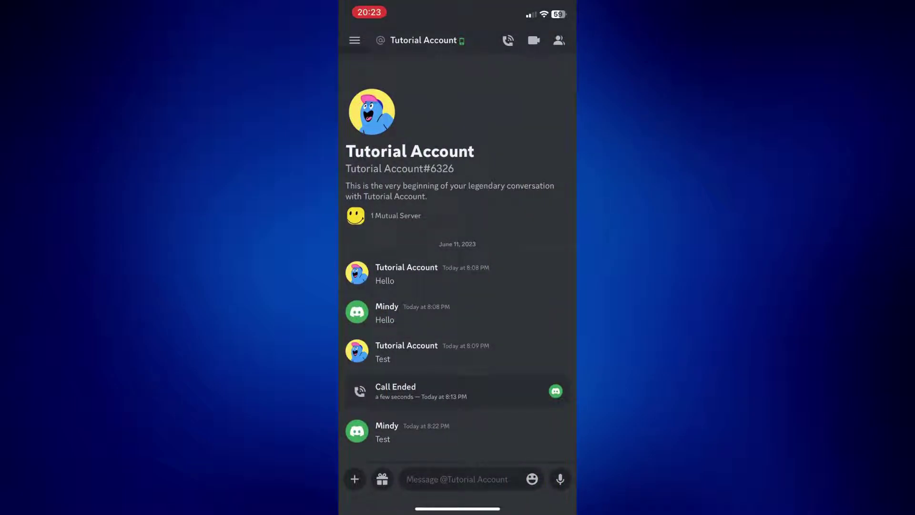
Step: Close the Tutorial Account DM with Close DM from its members panel options
click(559, 40)
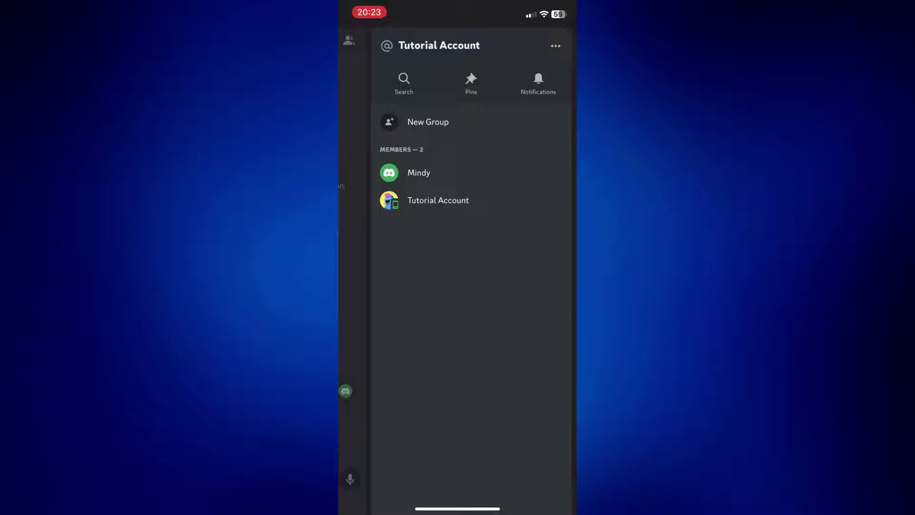
click(556, 46)
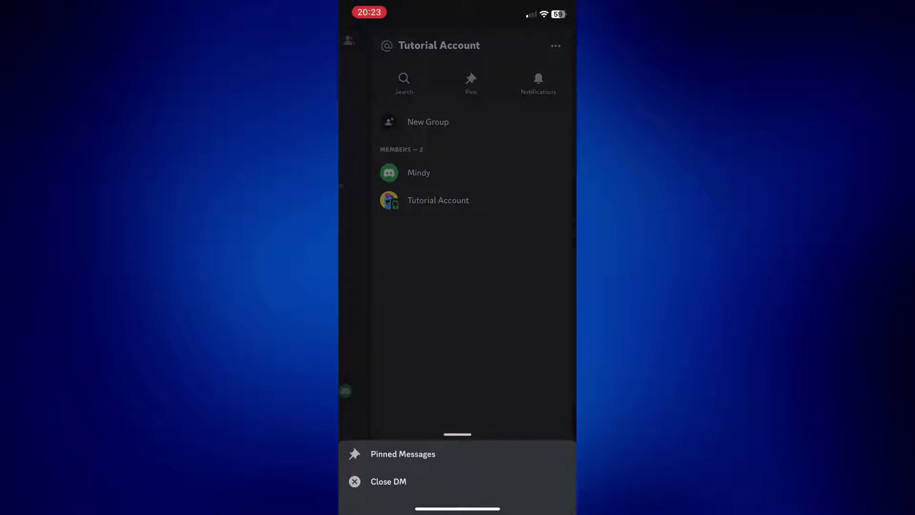
click(388, 482)
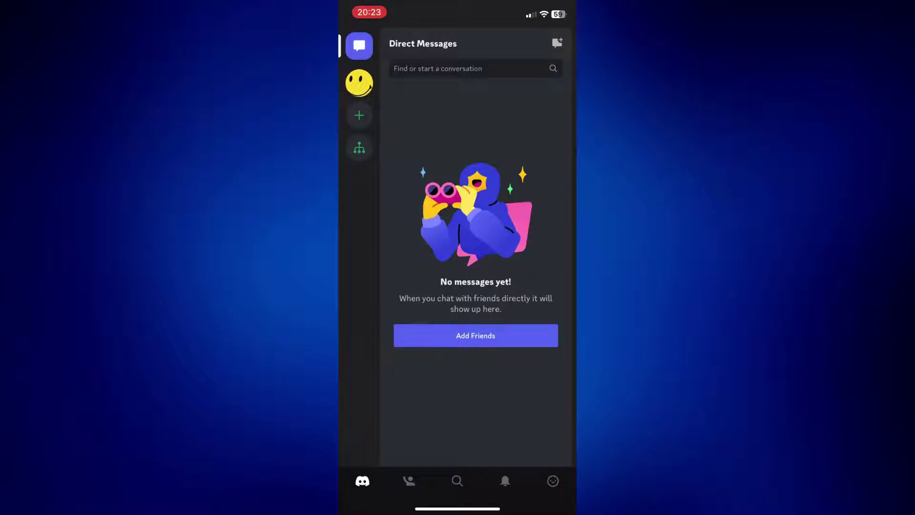
Step: Reopen the Tutorial Account chat with Message on their Friends-list profile
click(408, 480)
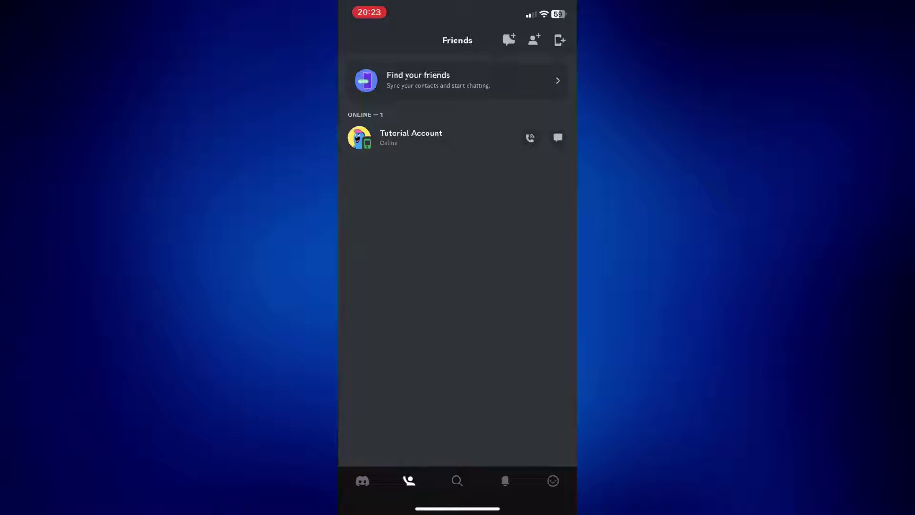
click(411, 138)
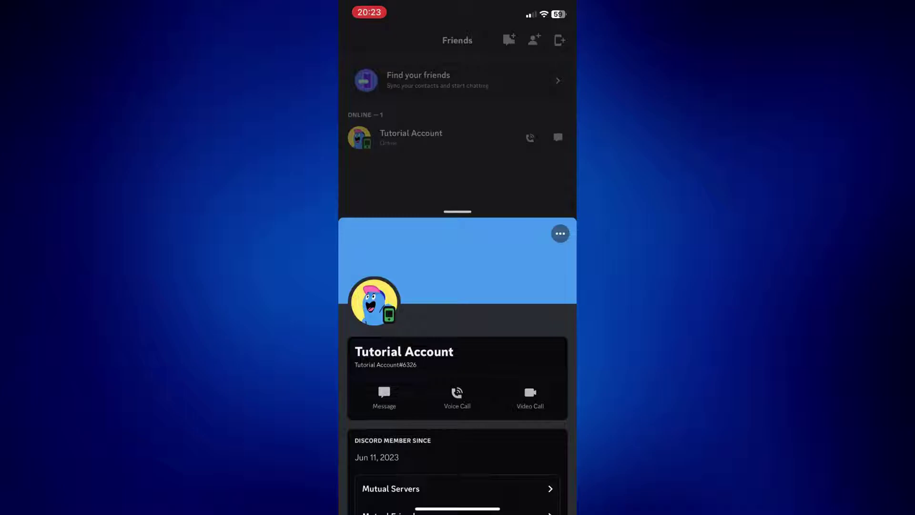
click(384, 397)
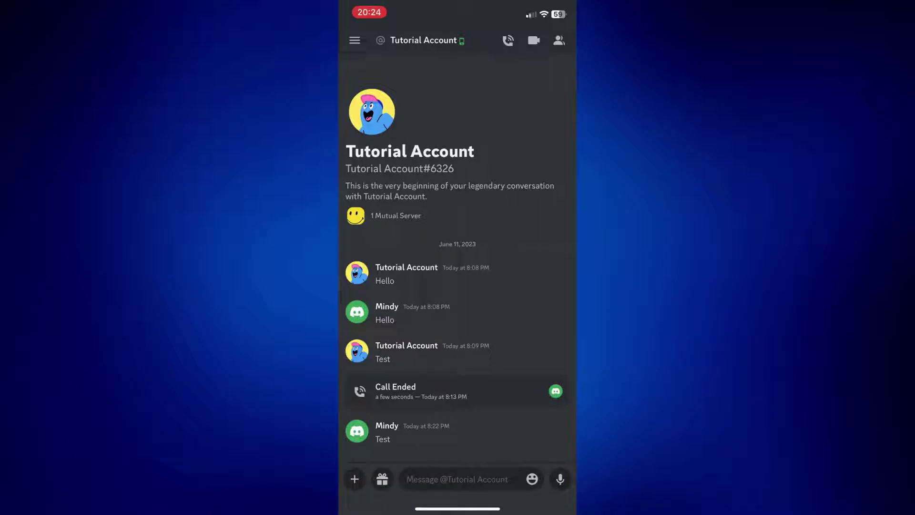
Step: Delete your latest Test message, then bring up actions for another of your messages
click(386, 432)
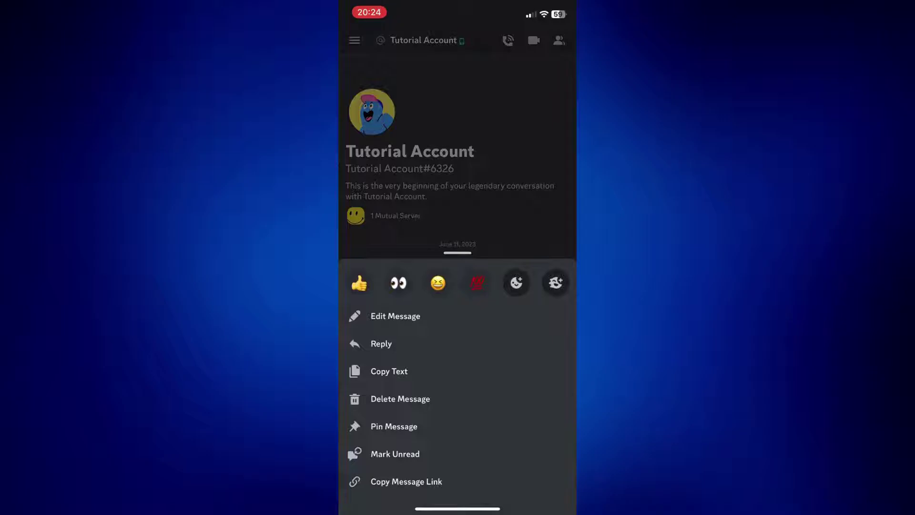
click(399, 398)
click(458, 292)
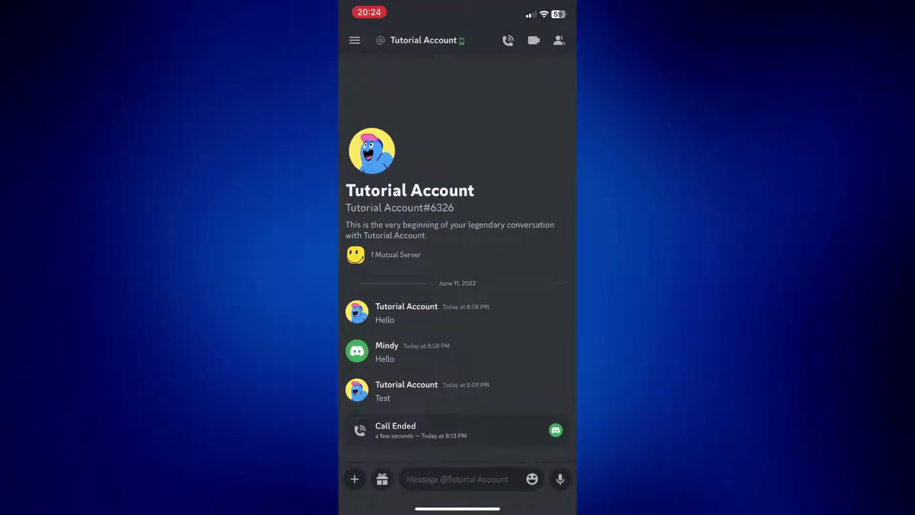
click(406, 391)
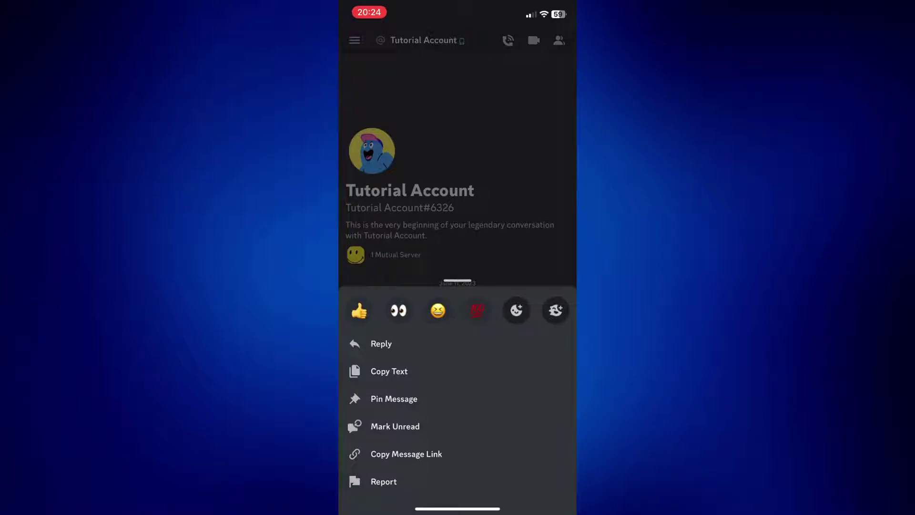
Step: Delete your Hello message, then dismiss the action sheet of a remaining message
click(458, 143)
click(386, 352)
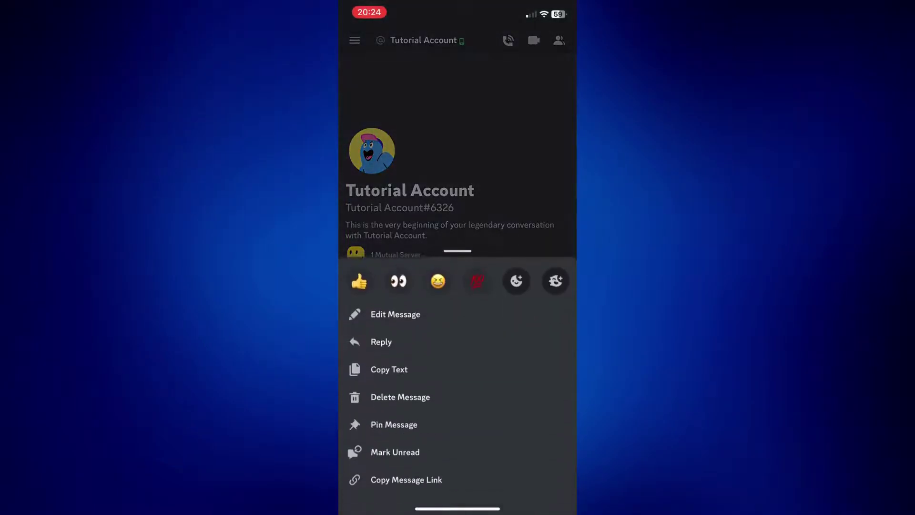
click(400, 399)
click(457, 278)
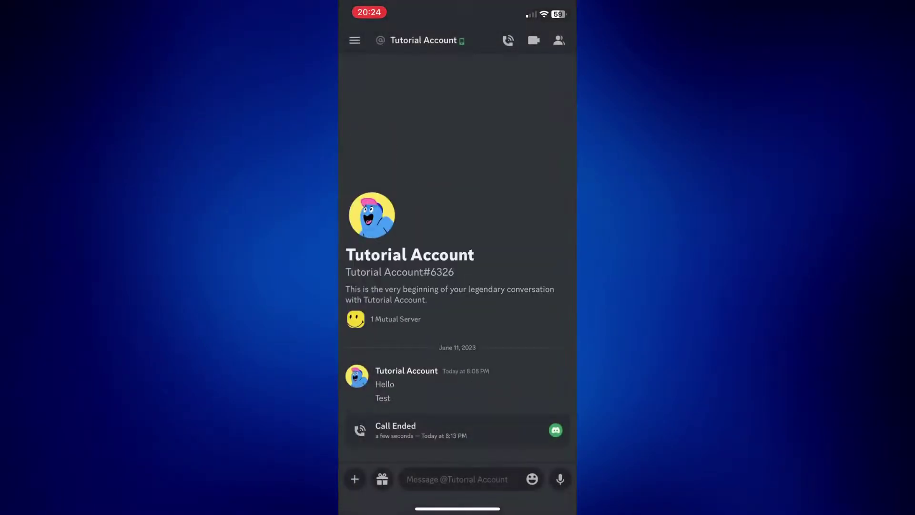
click(385, 384)
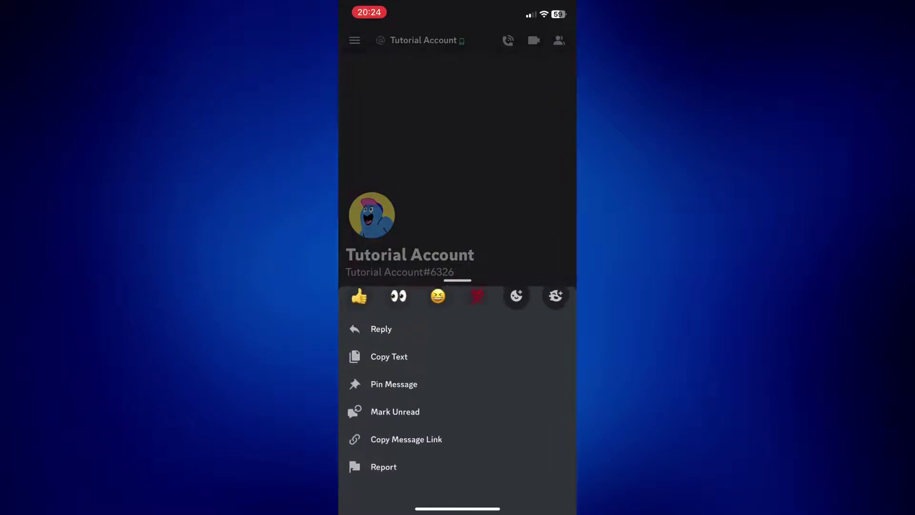
click(458, 143)
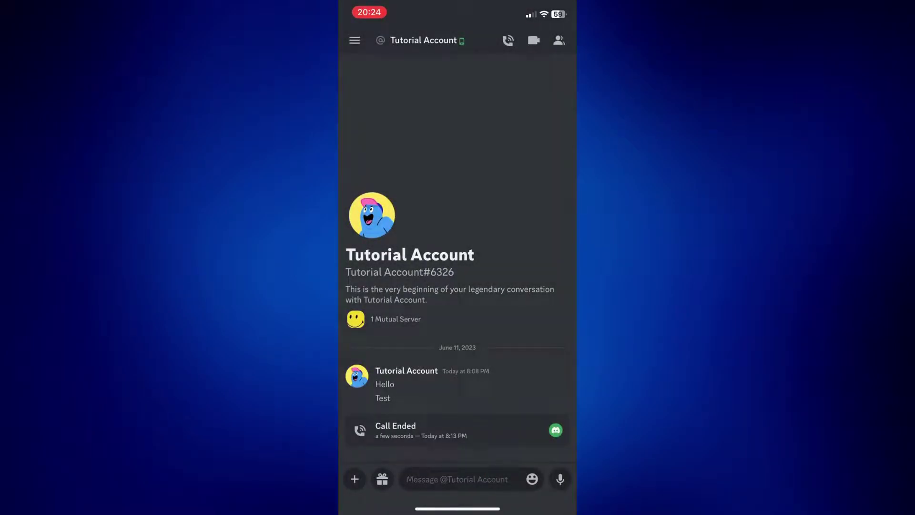
Step: Return to Direct Messages, reopen Tutorial Account, and close that DM again
click(355, 41)
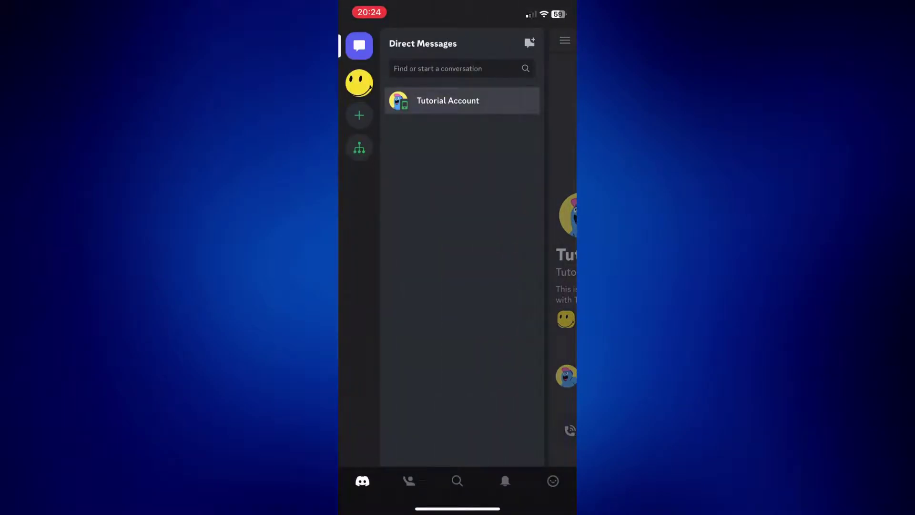
click(464, 101)
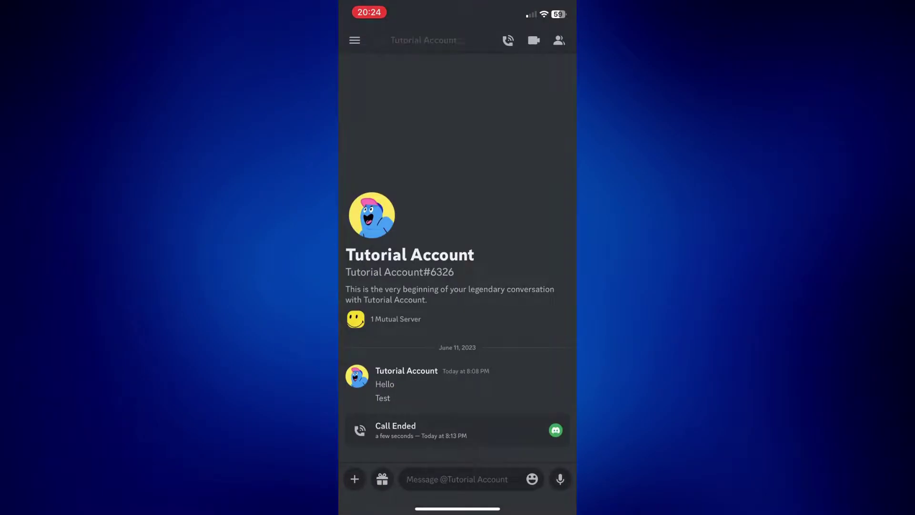
click(438, 40)
click(556, 45)
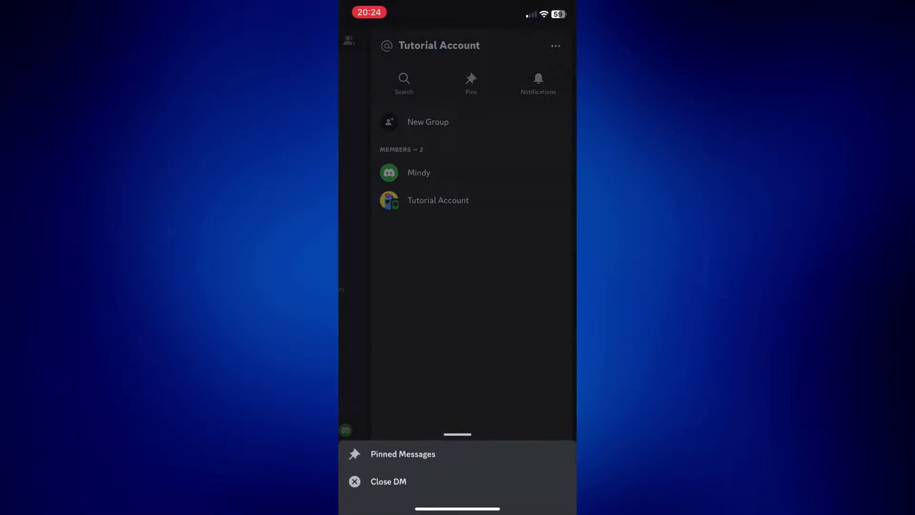
click(388, 481)
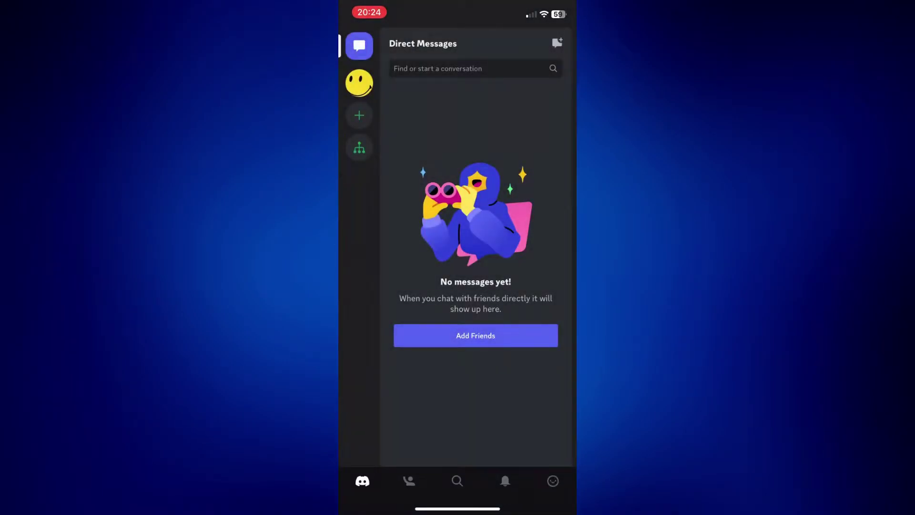